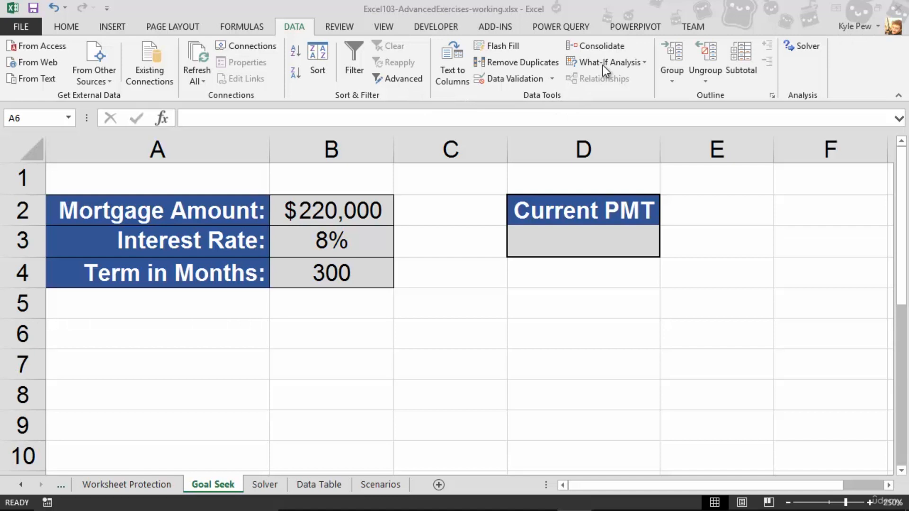
pyautogui.click(642, 62)
pyautogui.click(642, 61)
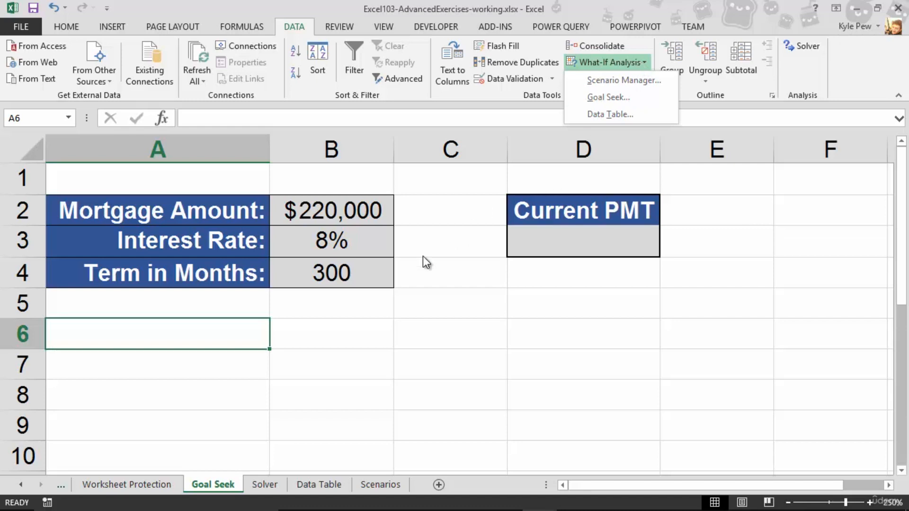
pyautogui.press('Escape')
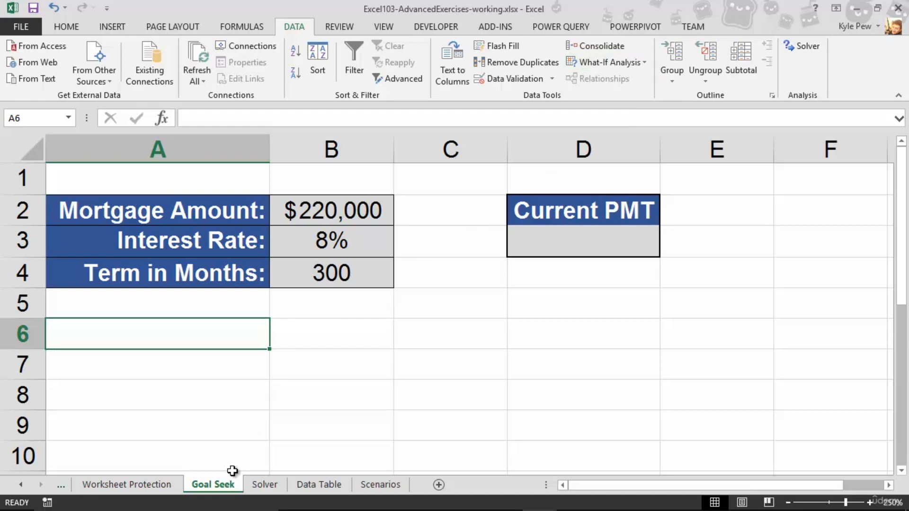
pyautogui.click(397, 341)
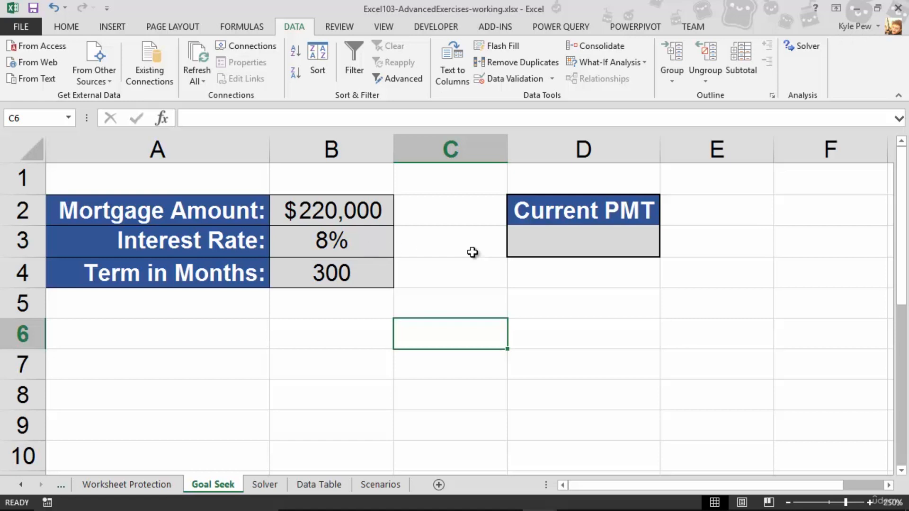
# Insert a PMT function in cell D3 under Current PMT, with B3/12 as the Rate argument.
pyautogui.click(525, 247)
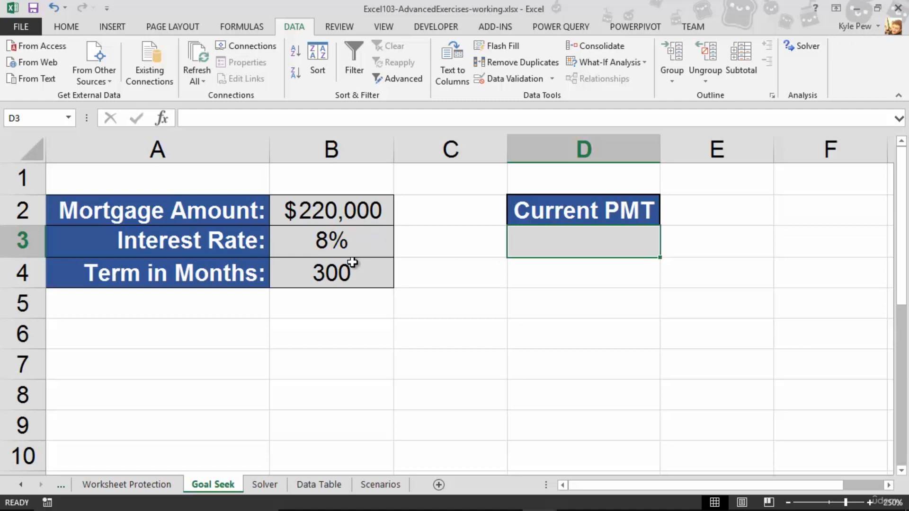
pyautogui.click(243, 27)
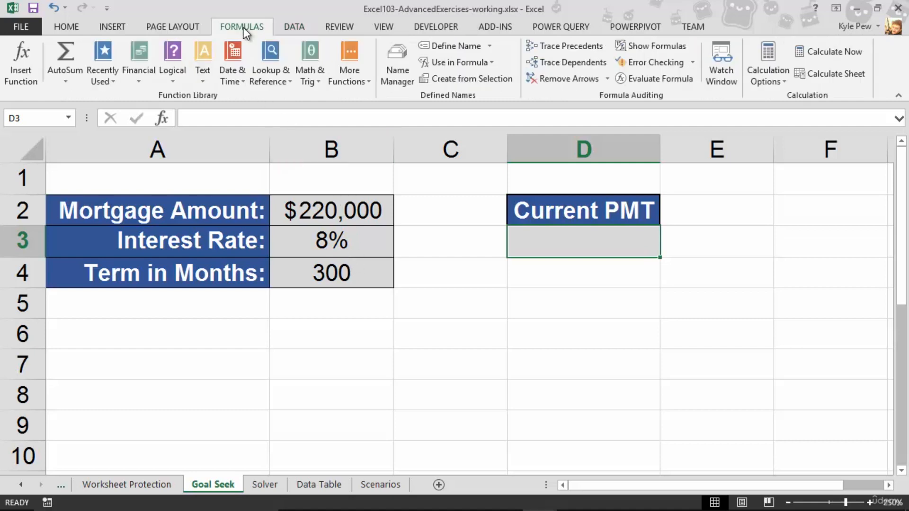
pyautogui.click(132, 76)
pyautogui.scroll(-5, 193, 325)
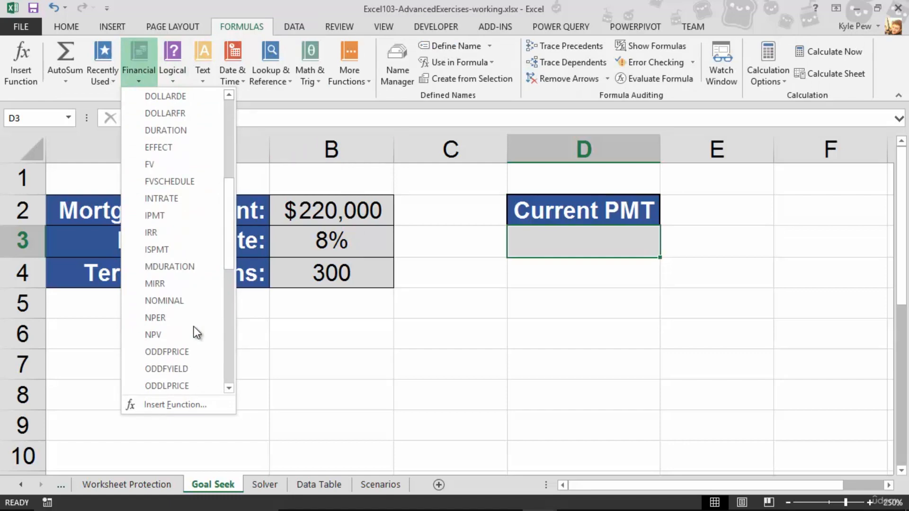
pyautogui.scroll(-3, 194, 326)
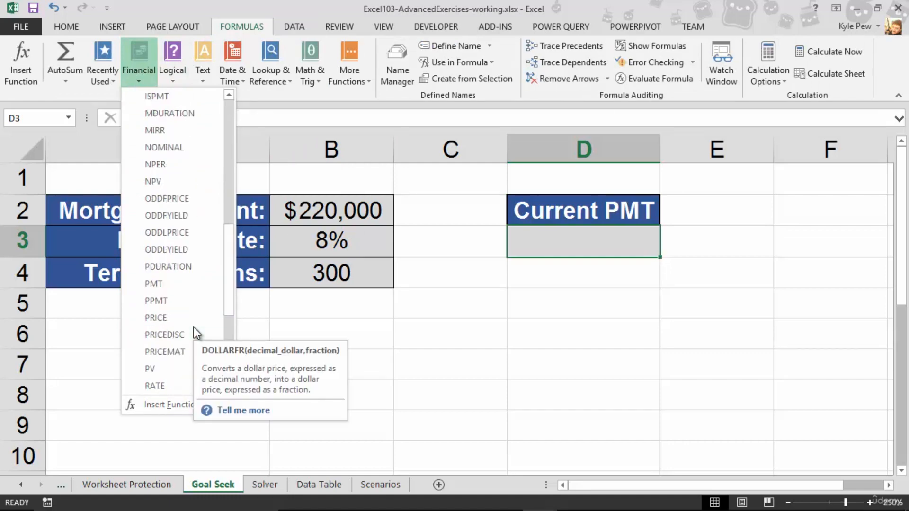
pyautogui.click(166, 283)
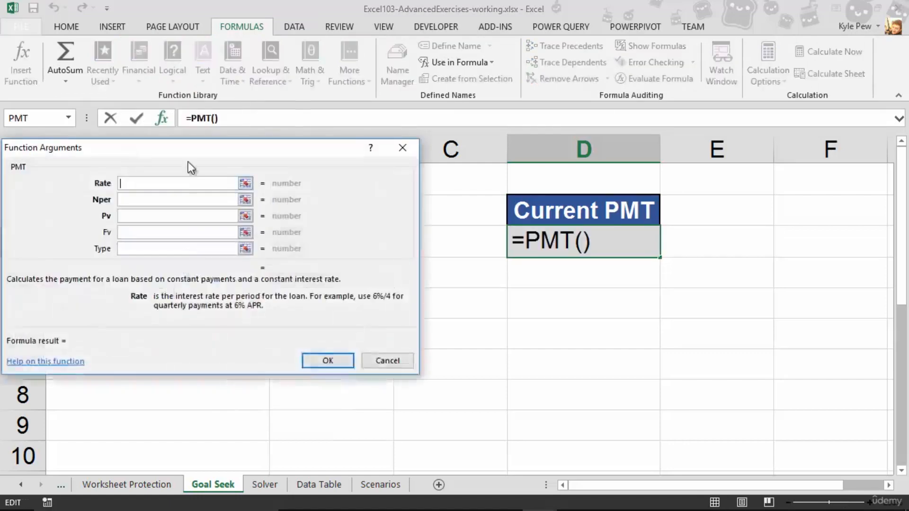
pyautogui.moveTo(232, 163); pyautogui.dragTo(583, 138)
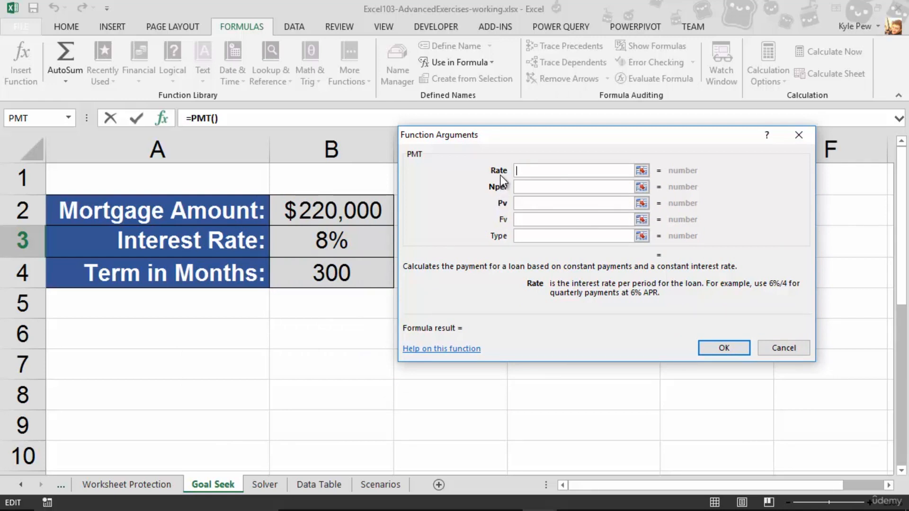
pyautogui.click(322, 239)
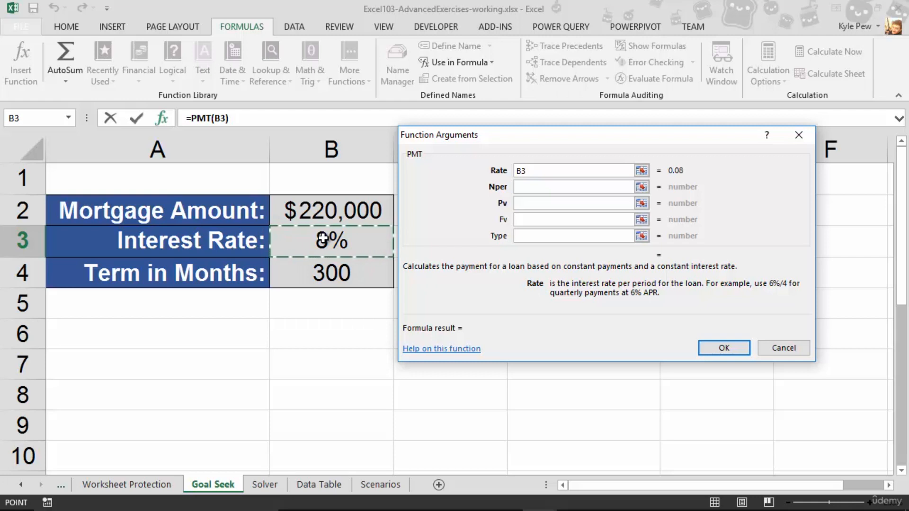
pyautogui.write('/')
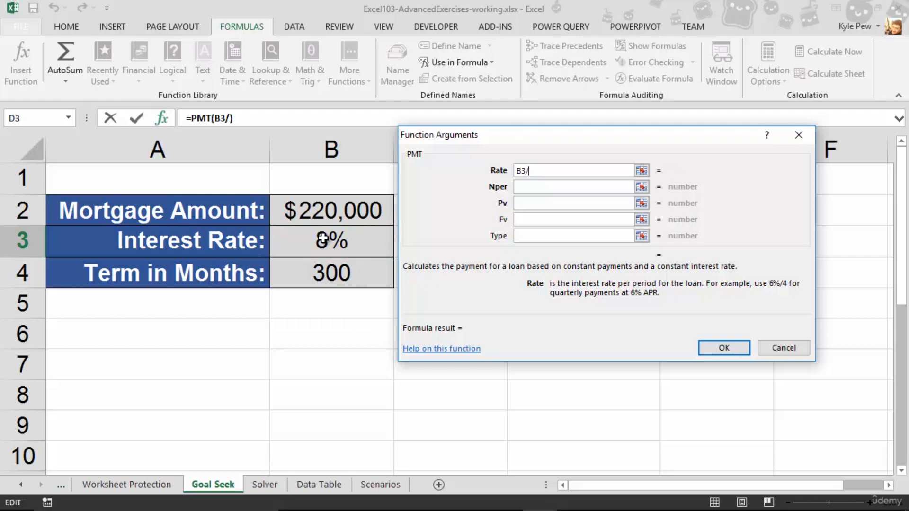
pyautogui.write('12')
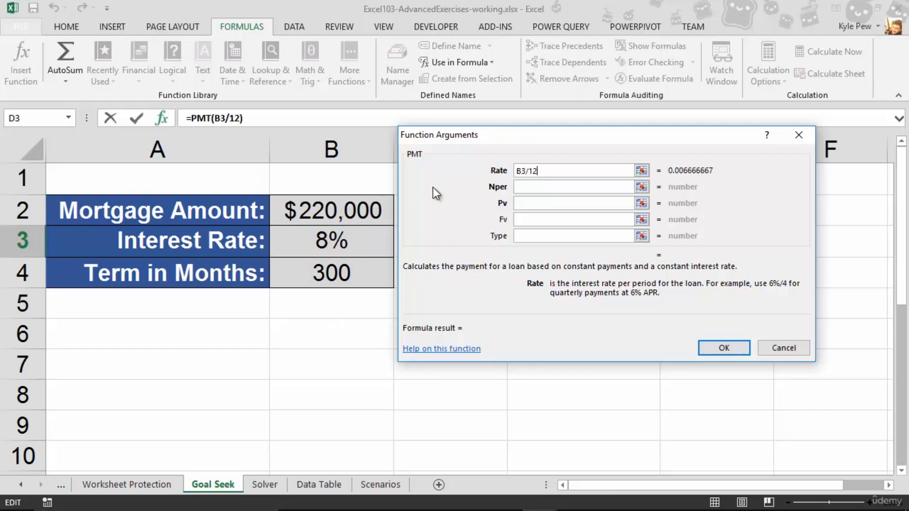
# Complete the PMT function with B4 as Nper and B2 as Pv.
pyautogui.click(528, 186)
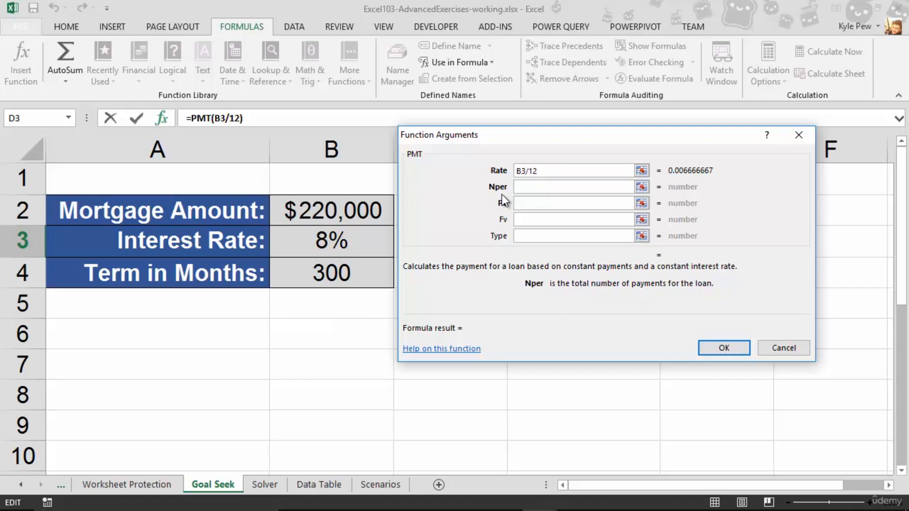
pyautogui.click(339, 274)
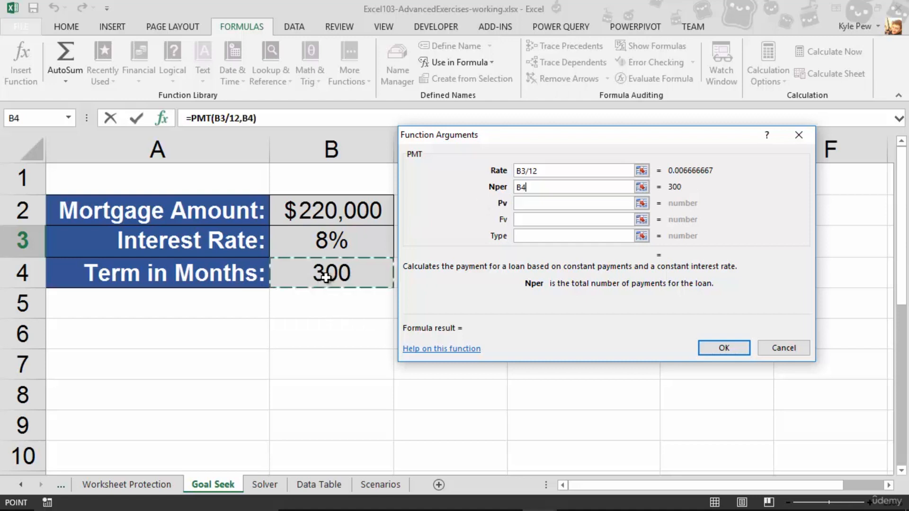
pyautogui.click(526, 203)
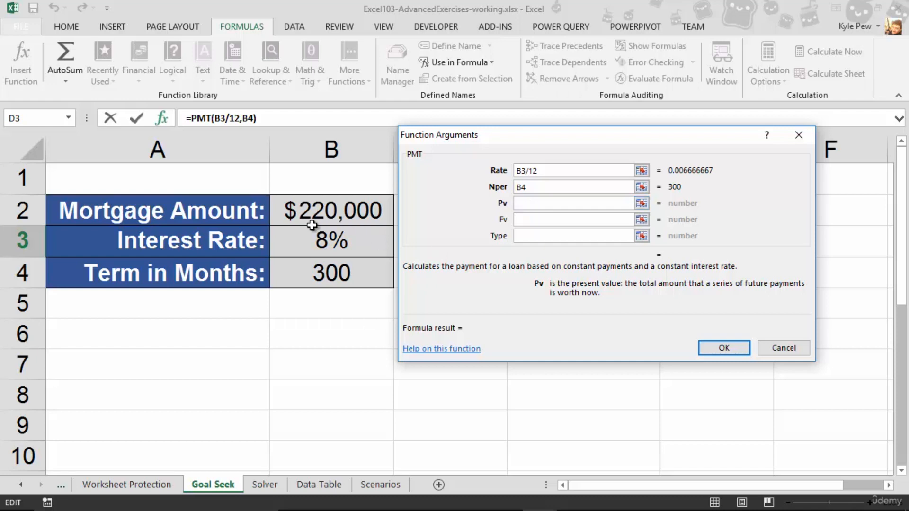
pyautogui.click(329, 218)
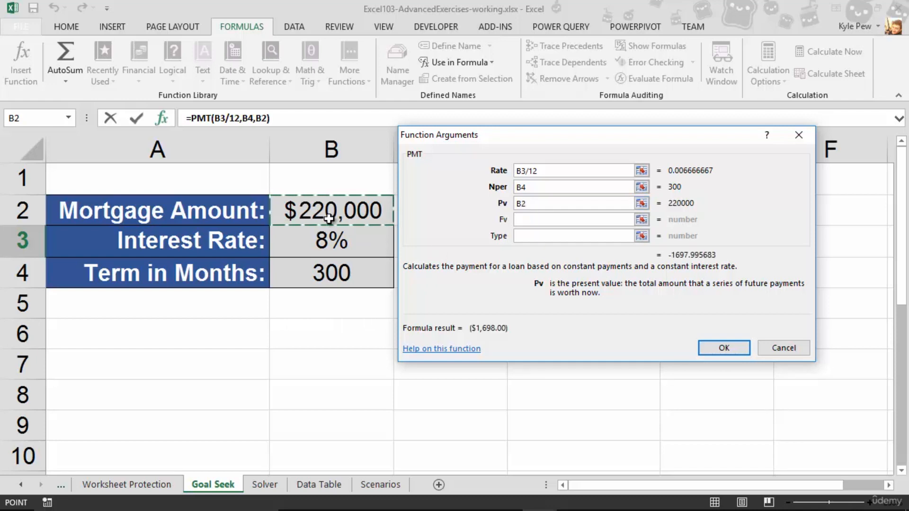
pyautogui.click(711, 353)
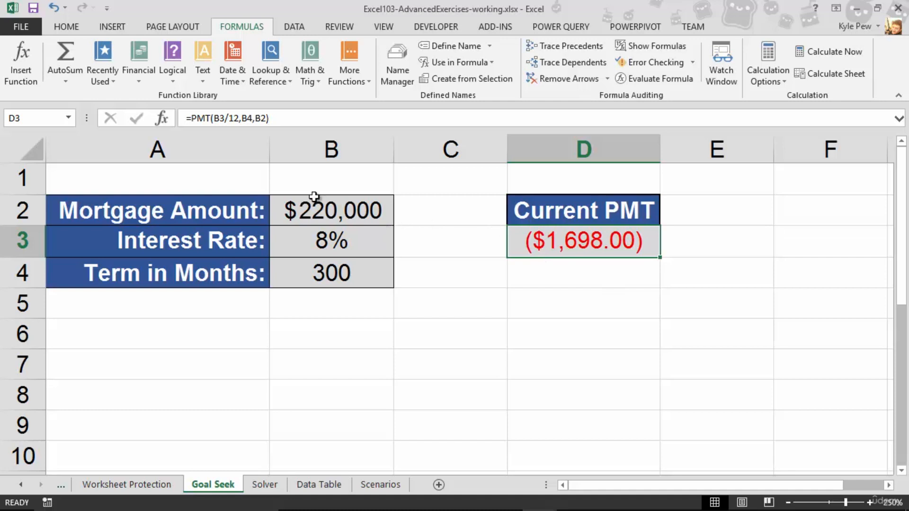
# Negate the payment formula in D3 by putting a minus sign before PMT.
pyautogui.click(191, 118)
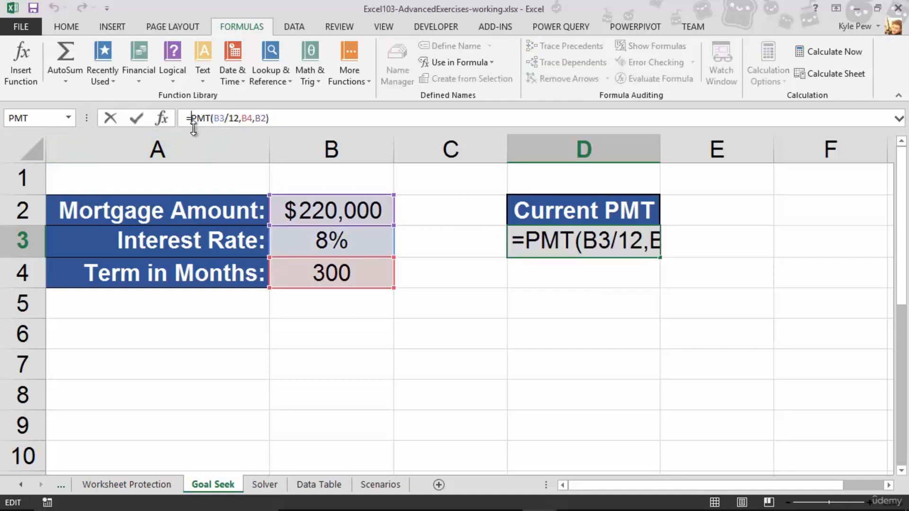
pyautogui.write('-')
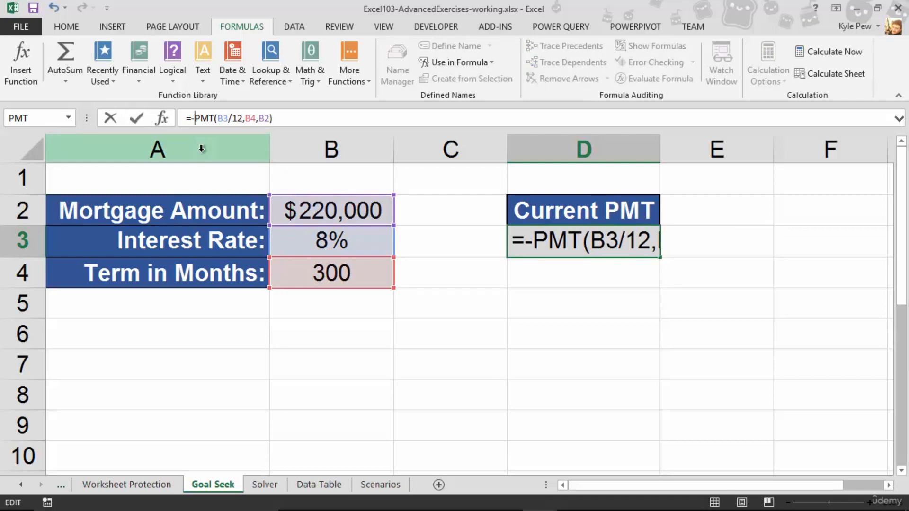
pyautogui.press('Return')
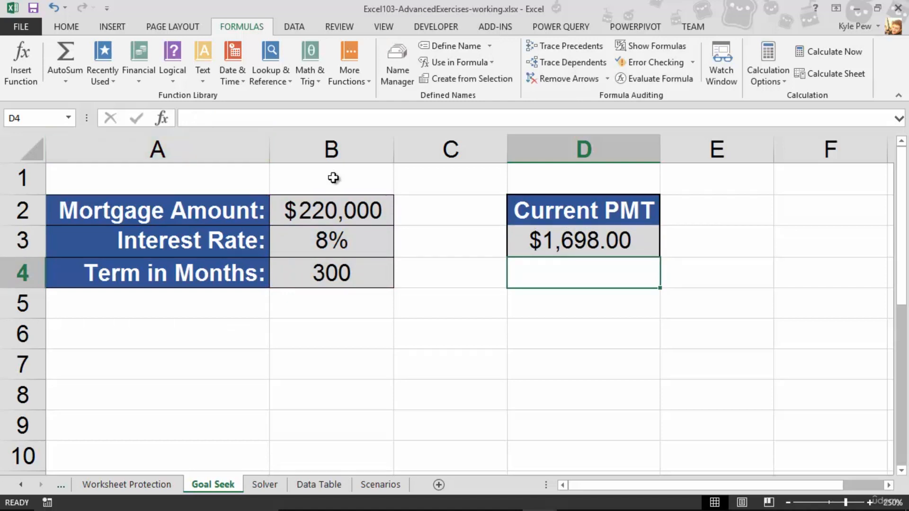
# Try a mortgage amount of 200000 and an interest rate of 4% in the loan inputs.
pyautogui.click(545, 239)
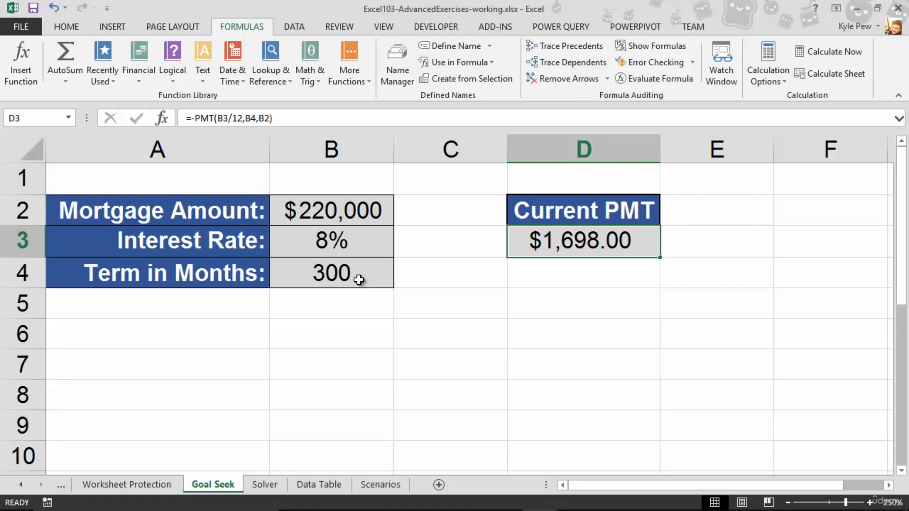
pyautogui.click(338, 218)
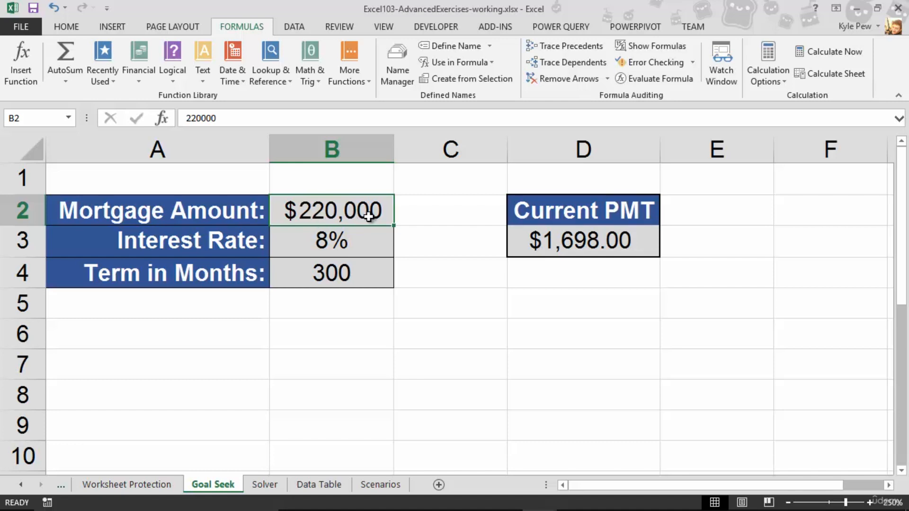
pyautogui.write('200000')
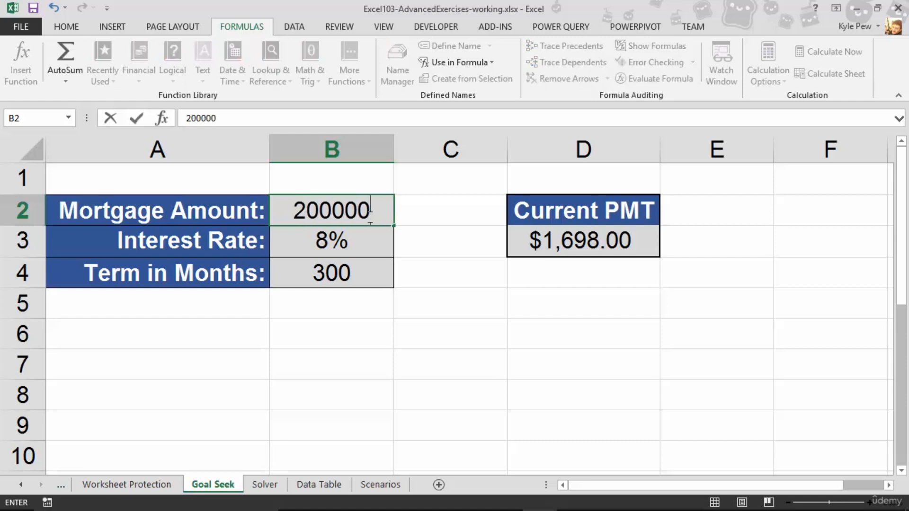
pyautogui.press('Return')
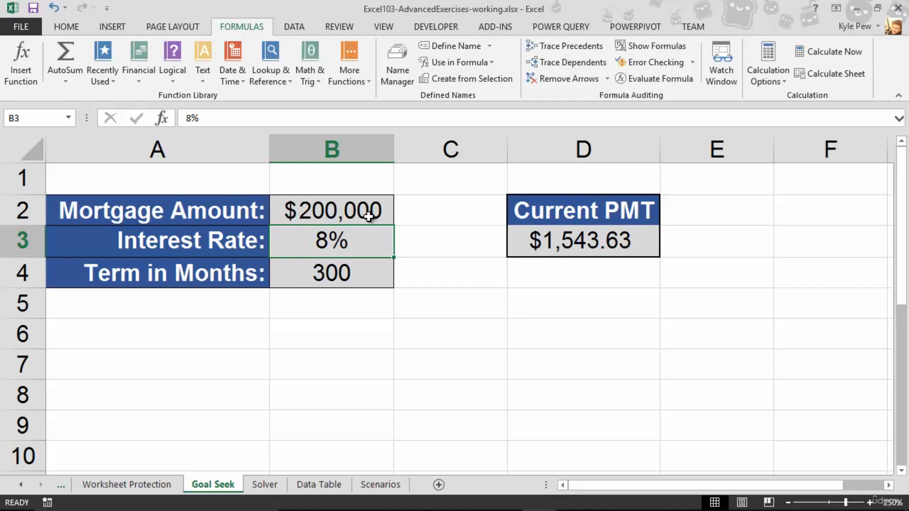
pyautogui.write('4')
pyautogui.press('Return')
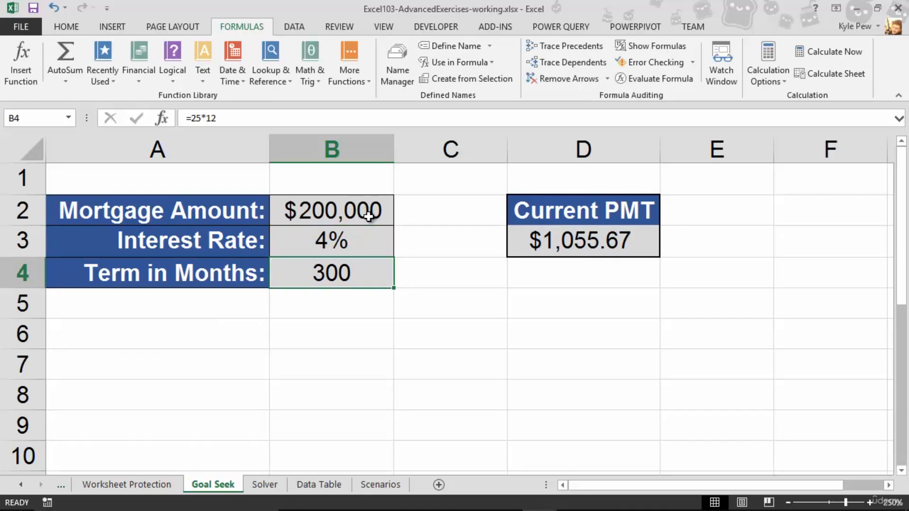
# Undo the last interest rate and mortgage amount changes.
pyautogui.hotkey('ctrl', 'z')
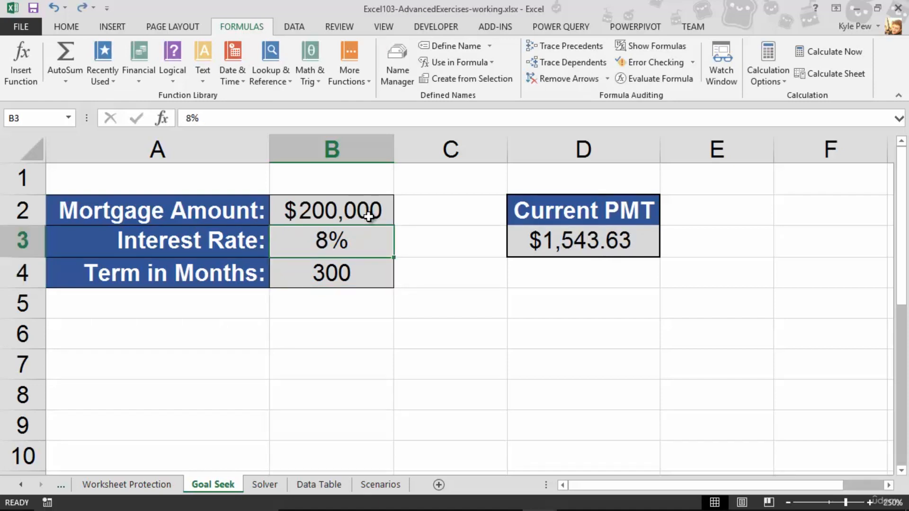
pyautogui.hotkey('ctrl', 'z')
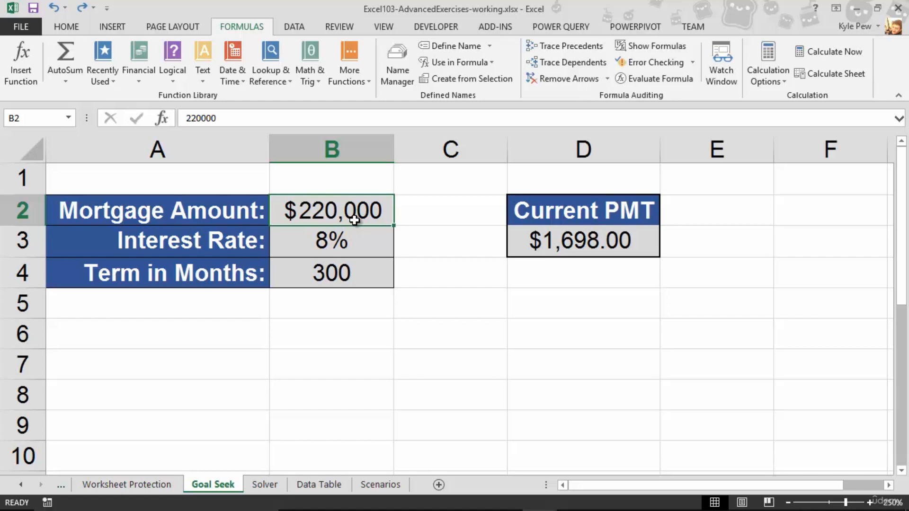
# Run Goal Seek to set the payment in D3 to 1100 by changing the mortgage amount in B2.
pyautogui.click(534, 244)
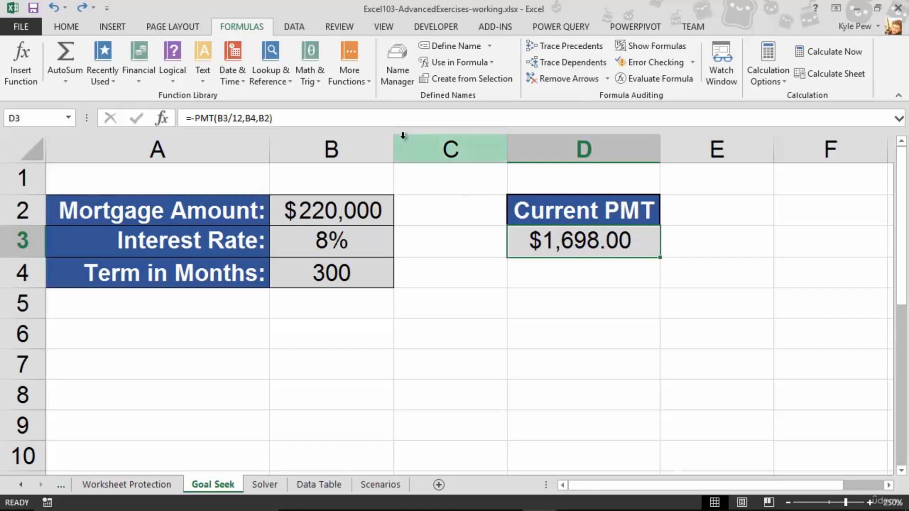
pyautogui.click(304, 29)
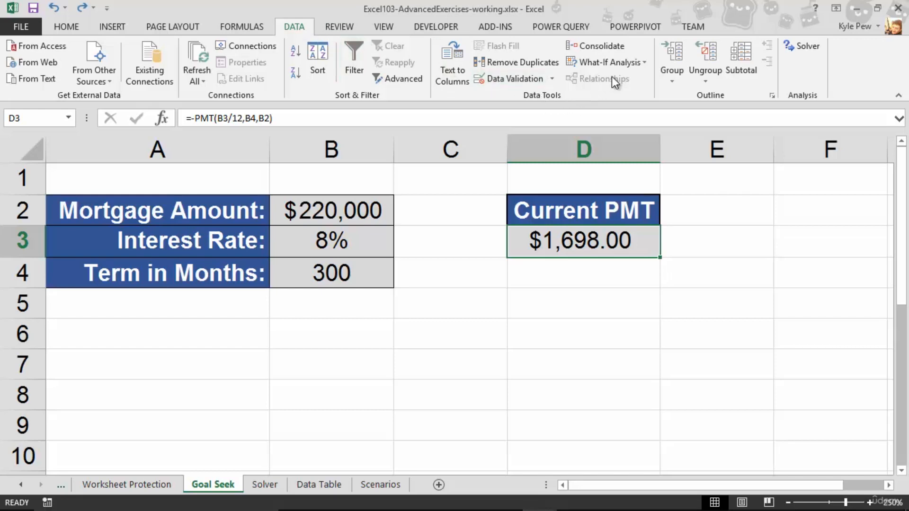
pyautogui.click(620, 67)
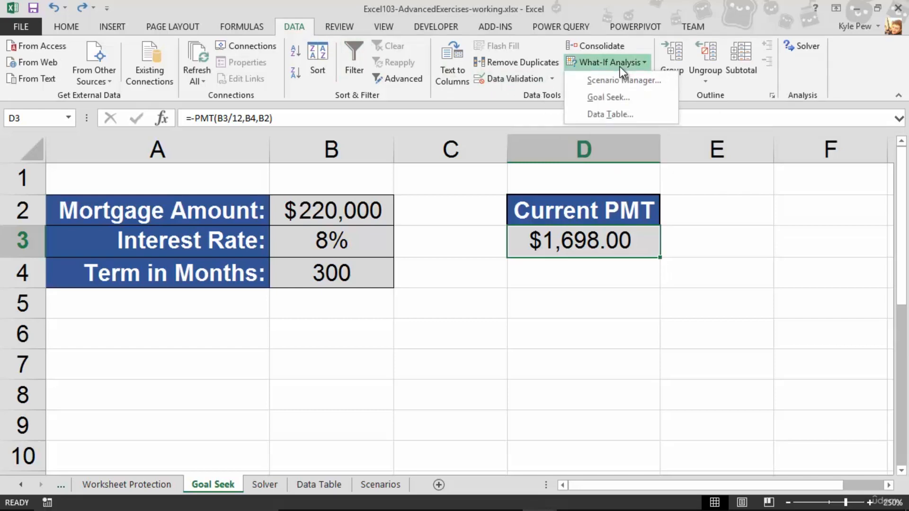
pyautogui.click(609, 98)
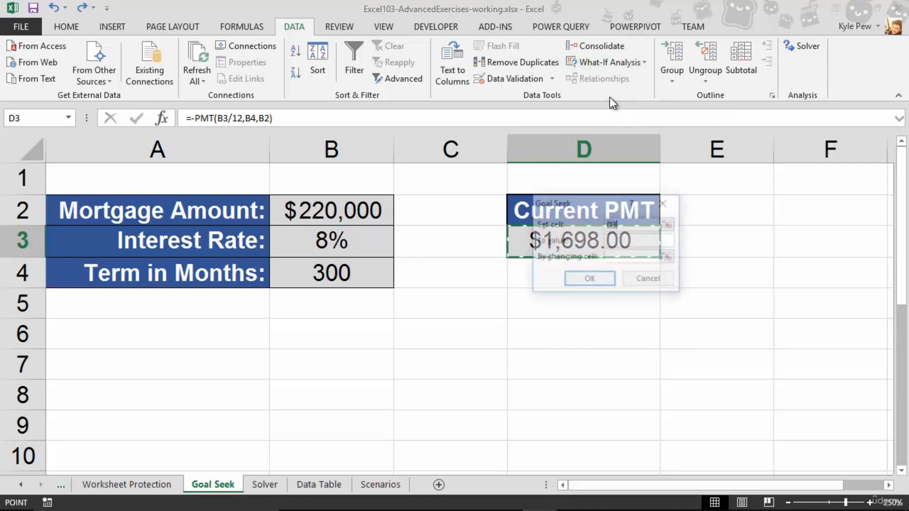
pyautogui.moveTo(595, 205); pyautogui.dragTo(421, 300)
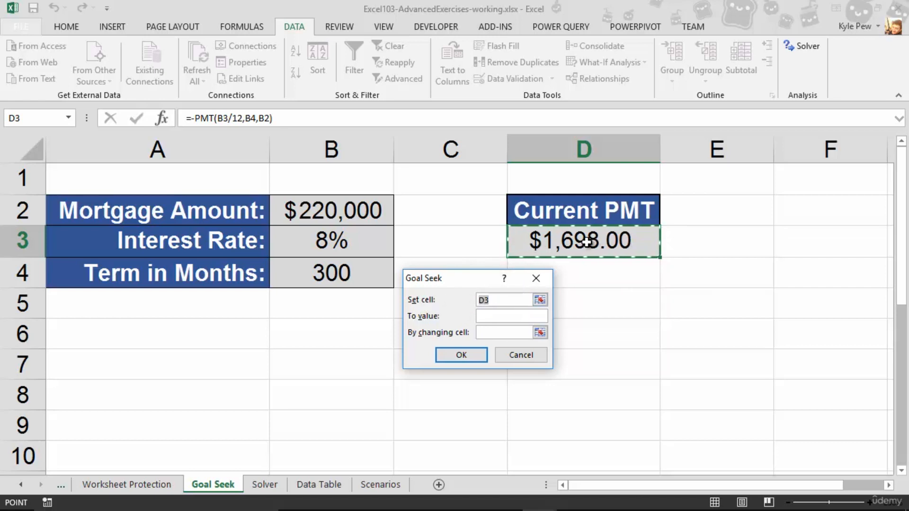
pyautogui.click(500, 317)
pyautogui.write('1100')
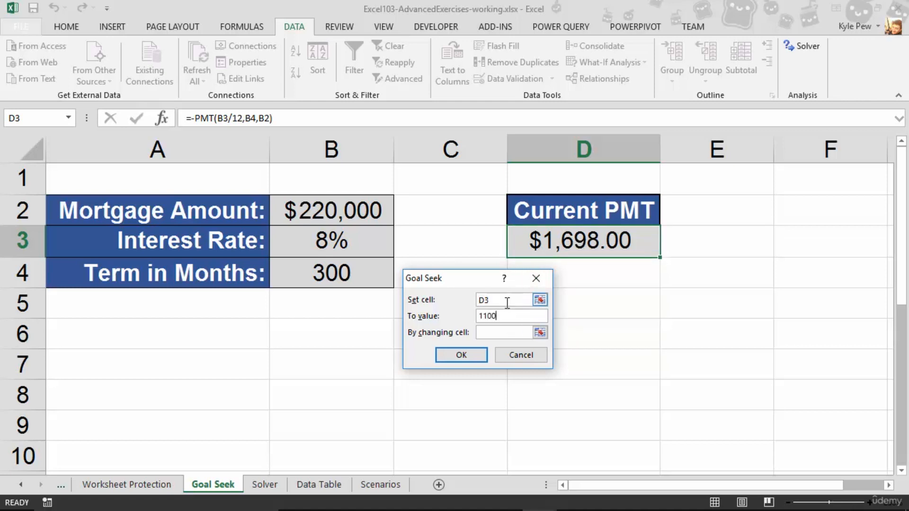
pyautogui.click(488, 334)
pyautogui.click(352, 218)
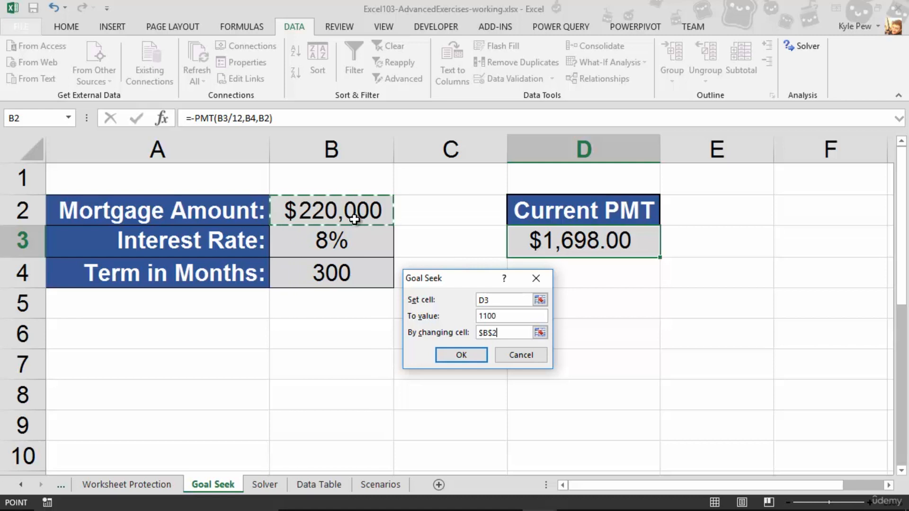
pyautogui.click(450, 356)
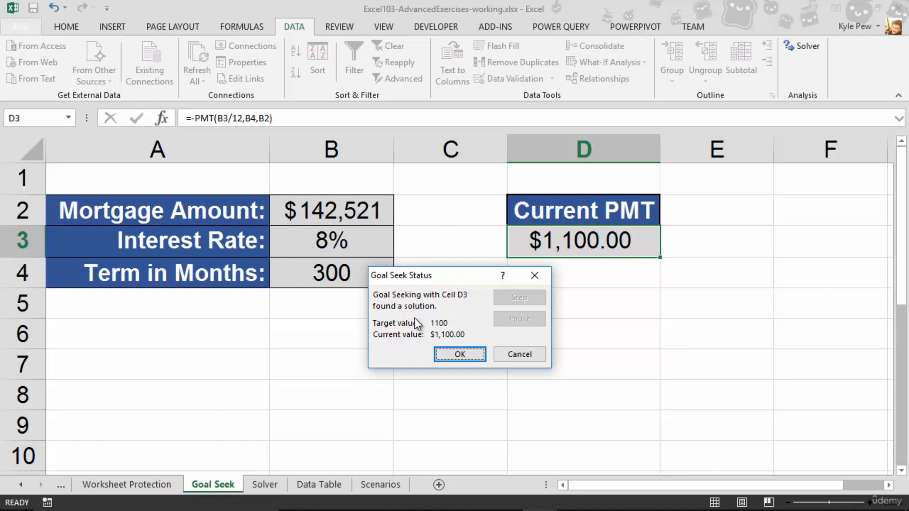
# Discard the Goal Seek result for the mortgage amount and rerun Goal Seek to set D3 to 1100 by changing the interest rate in B3.
pyautogui.click(506, 352)
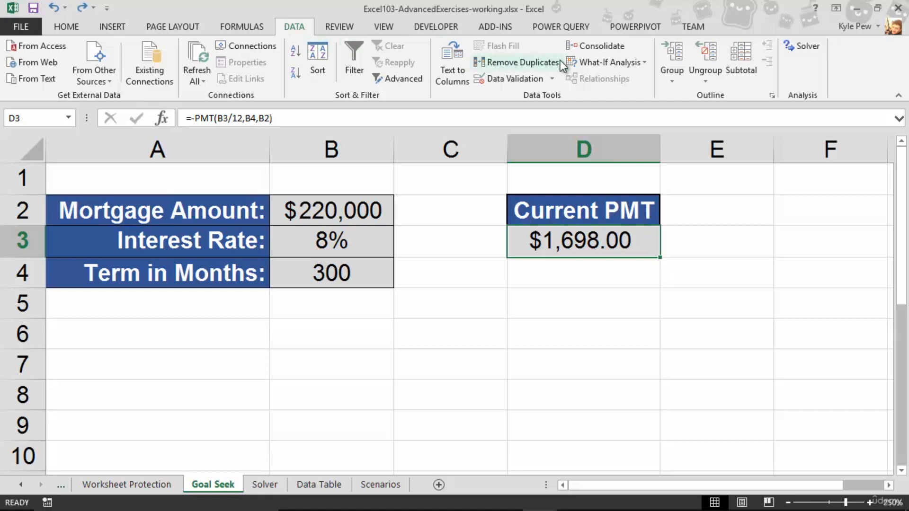
pyautogui.click(572, 61)
pyautogui.click(586, 96)
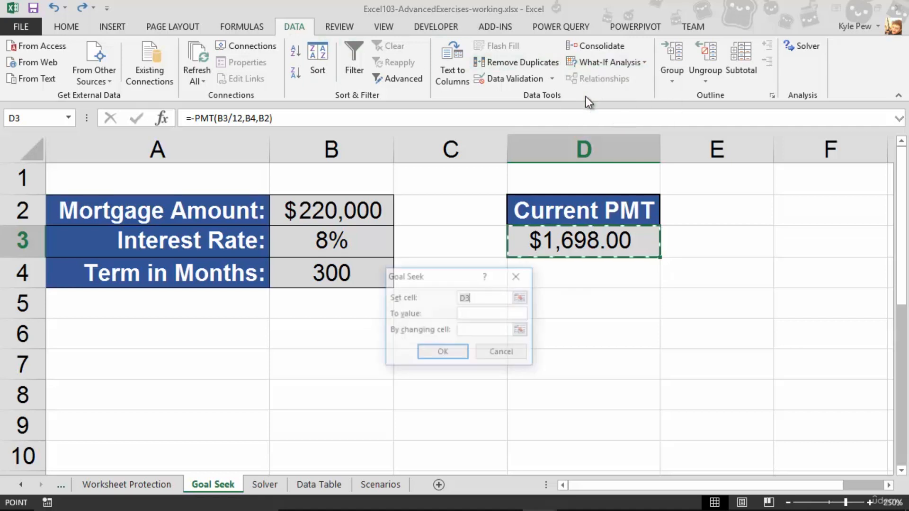
pyautogui.click(481, 314)
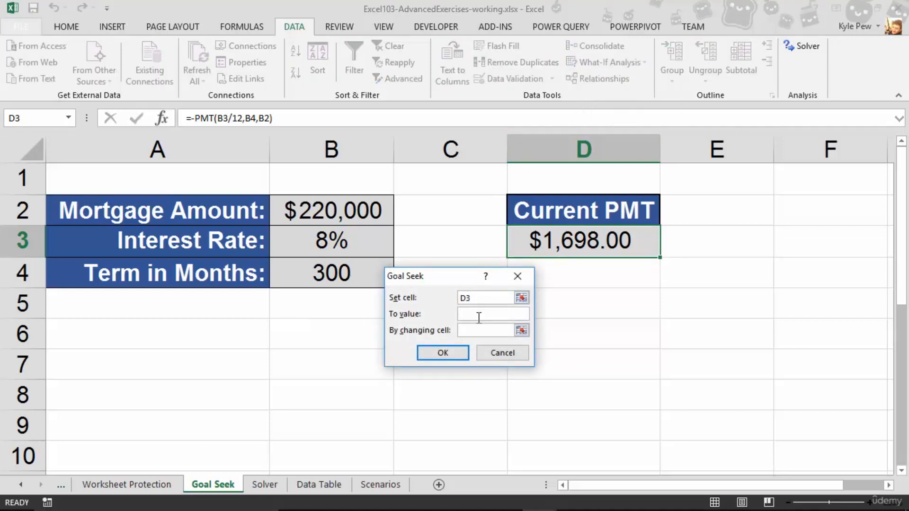
pyautogui.write('1100')
pyautogui.click(483, 330)
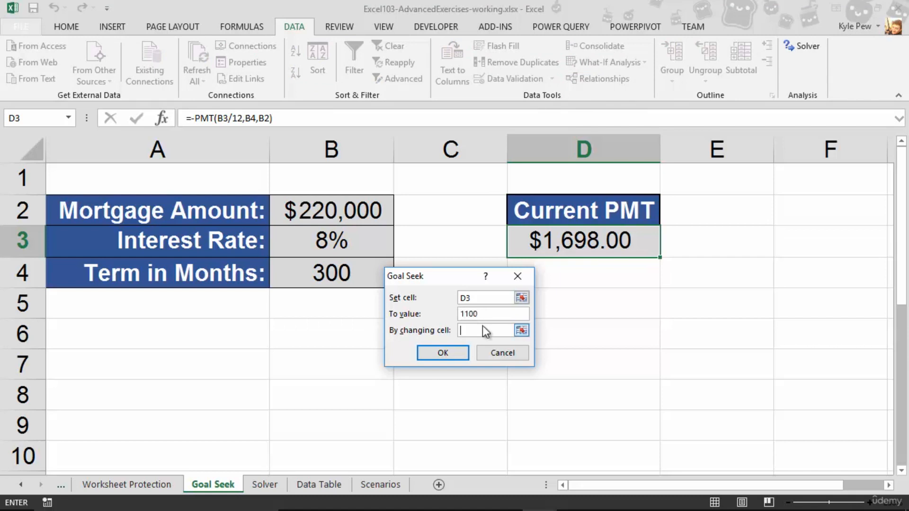
pyautogui.click(329, 242)
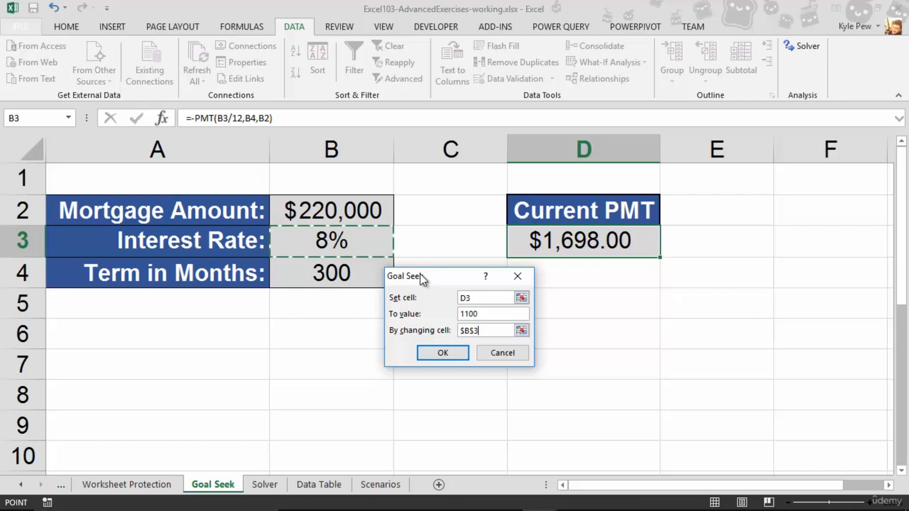
pyautogui.click(433, 351)
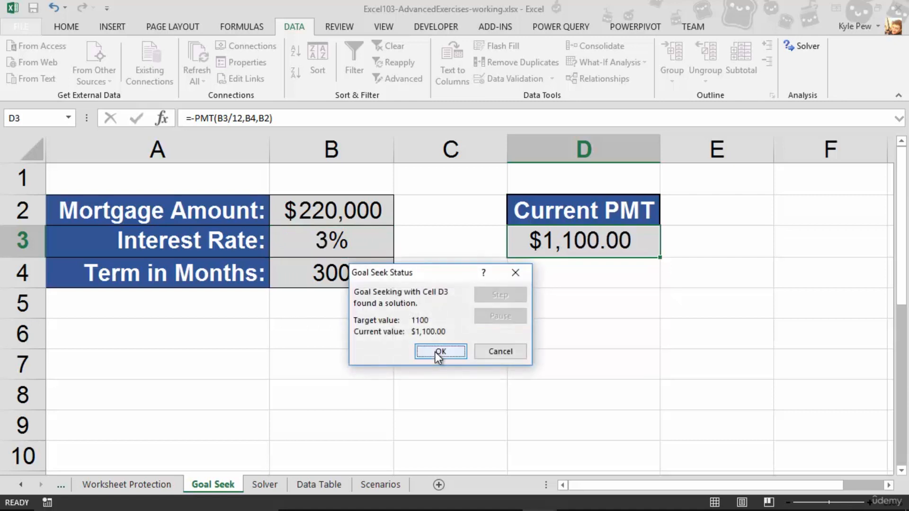